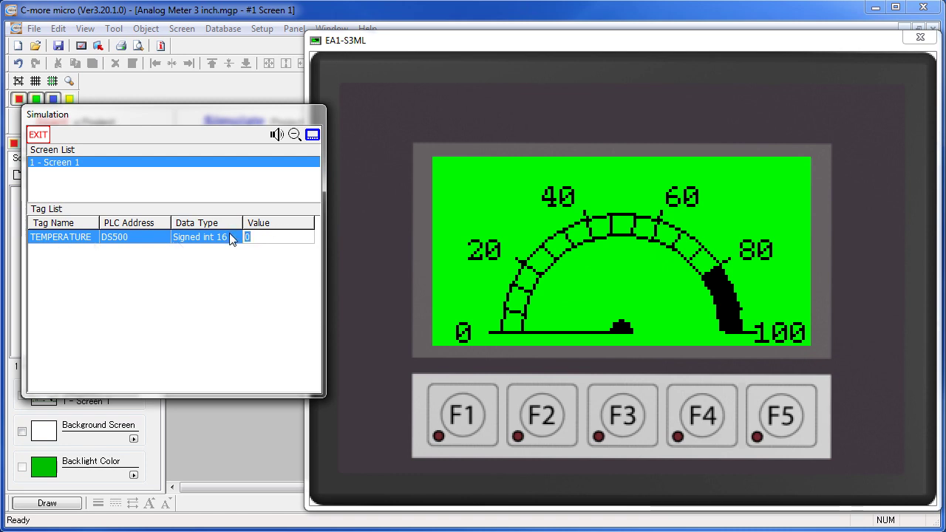
# Set the simulated TEMPERATURE tag value to 35
pyautogui.write('35')
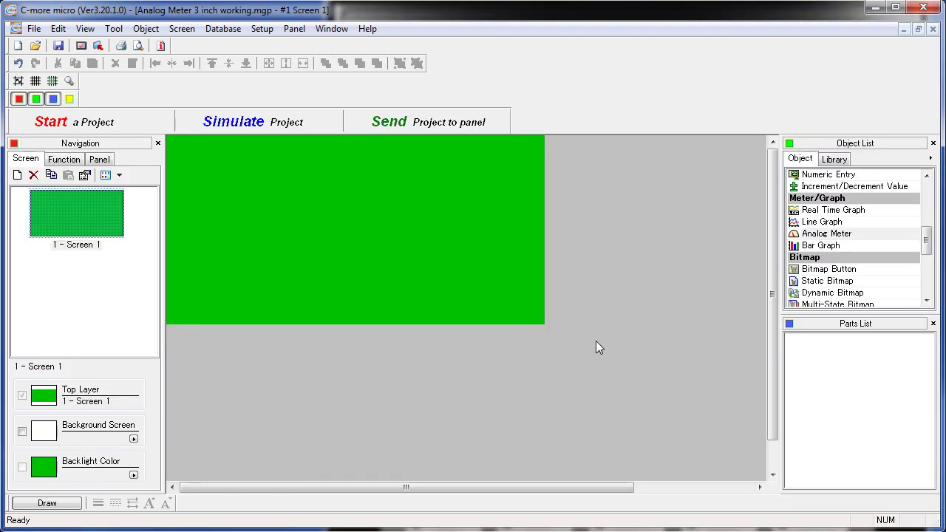
# Place an Analog Meter at the upper-left corner of Screen 1 and move its settings dialog clear of the meter
pyautogui.click(820, 234)
pyautogui.click(170, 139)
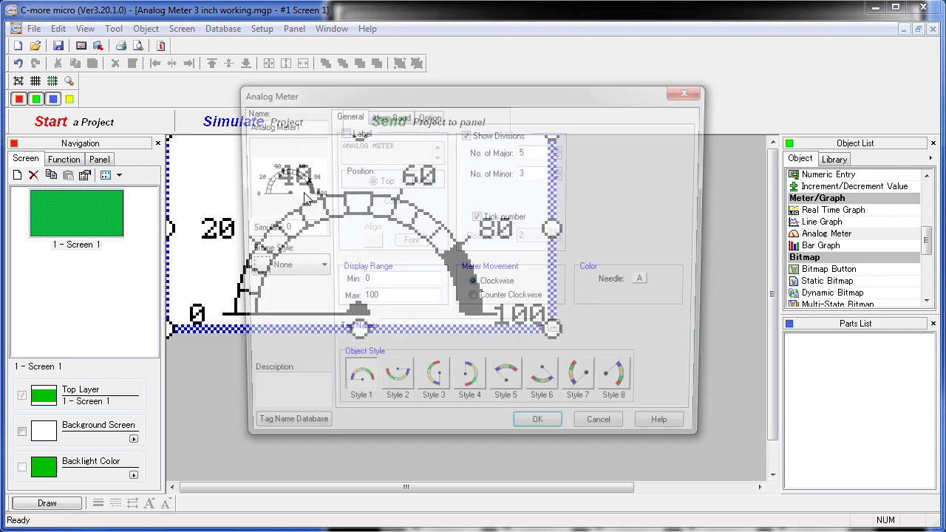
pyautogui.moveTo(327, 93); pyautogui.dragTo(557, 174)
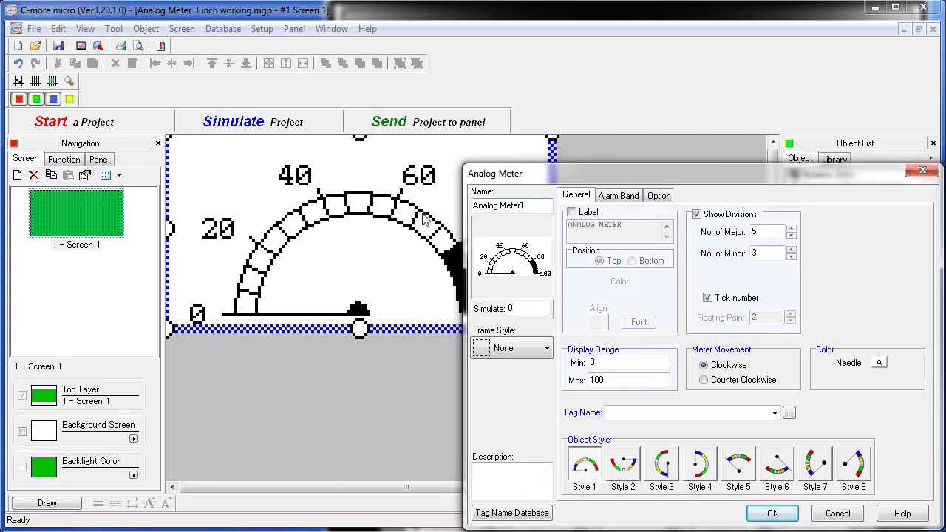
# Preview the meter with the label shown, divisions hidden and tick numbers hidden, restoring each option after its preview
pyautogui.click(571, 212)
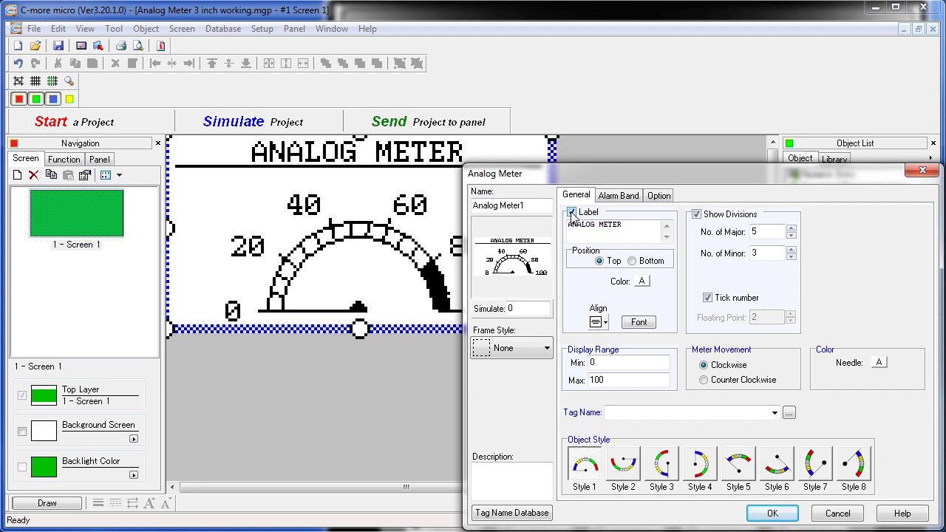
pyautogui.click(571, 212)
pyautogui.click(696, 214)
pyautogui.click(696, 214)
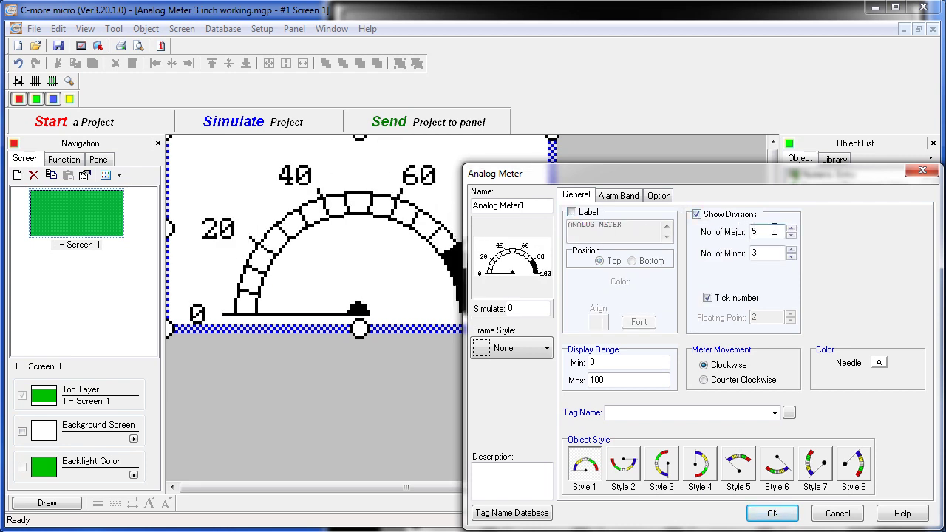
pyautogui.click(707, 297)
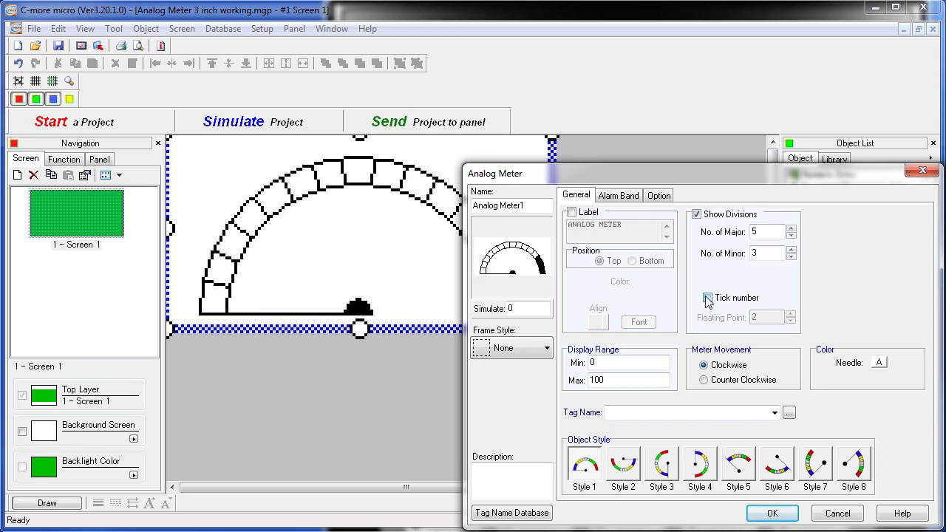
pyautogui.click(707, 298)
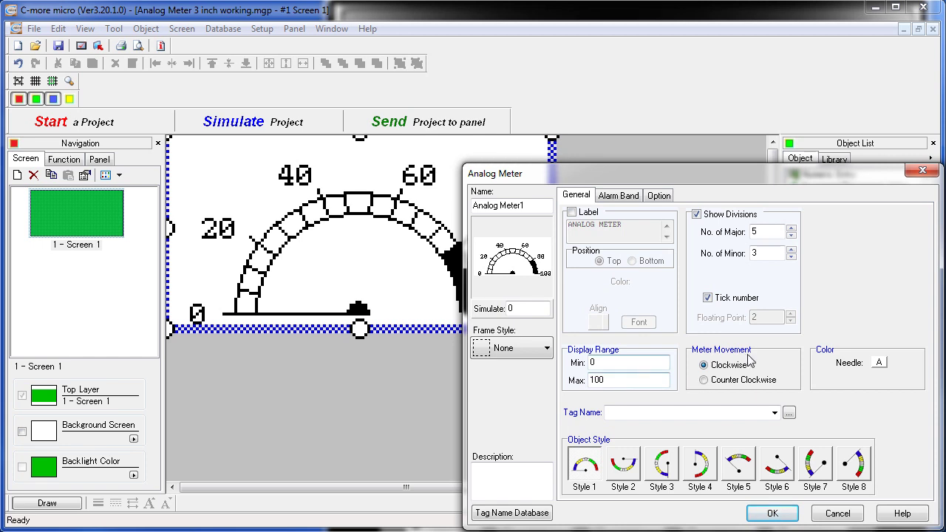
# Try counter clockwise movement and object styles 4 and 2, returning the meter to clockwise and Style 1
pyautogui.click(703, 380)
pyautogui.click(704, 367)
pyautogui.click(698, 463)
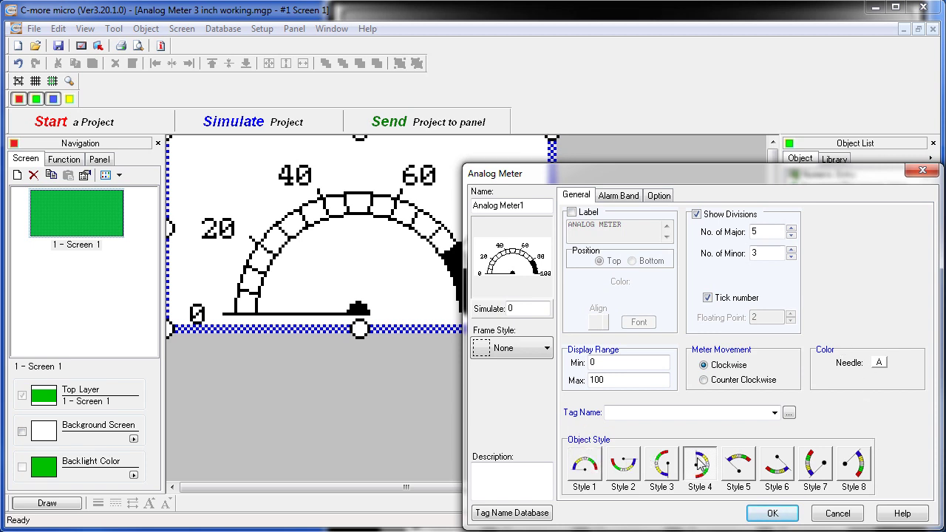
pyautogui.click(628, 469)
pyautogui.click(588, 473)
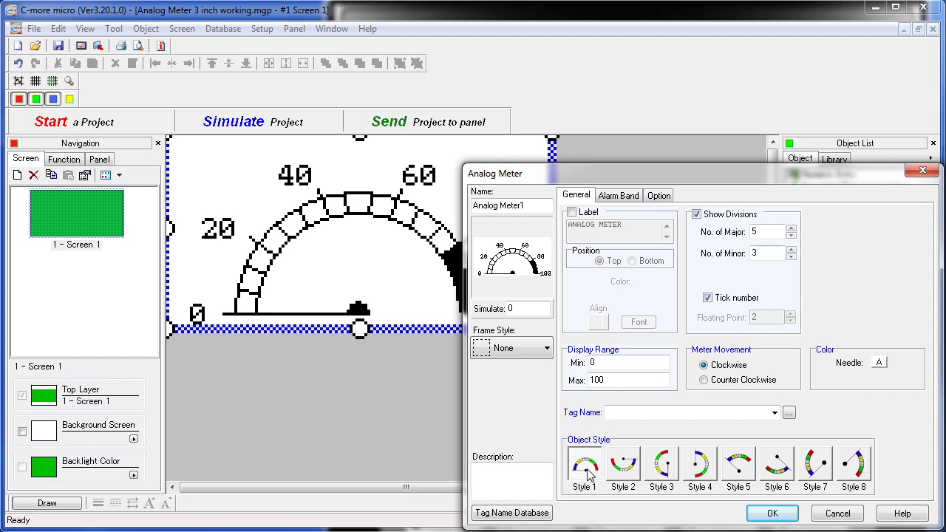
# Assign the TEMPERATURE tag to the meter, preview it at a simulated value of 35, and apply it with 77
pyautogui.click(774, 414)
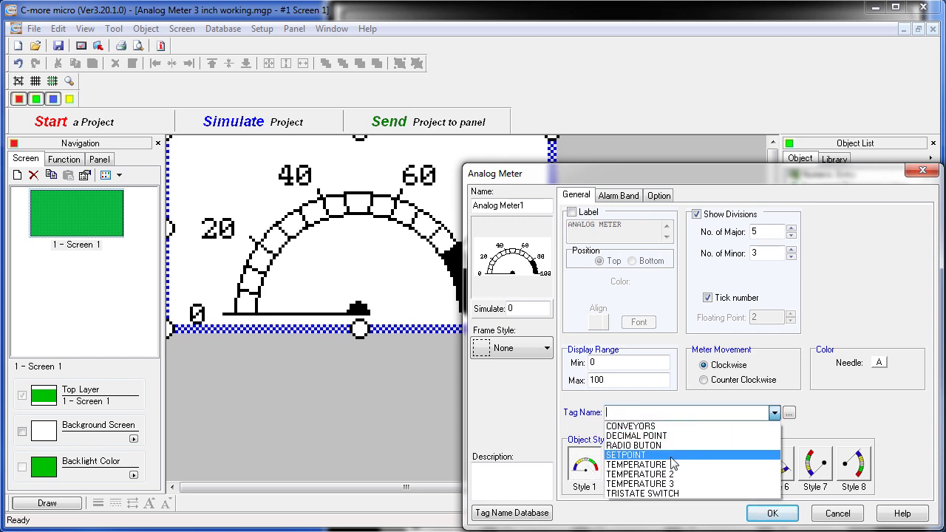
pyautogui.click(653, 464)
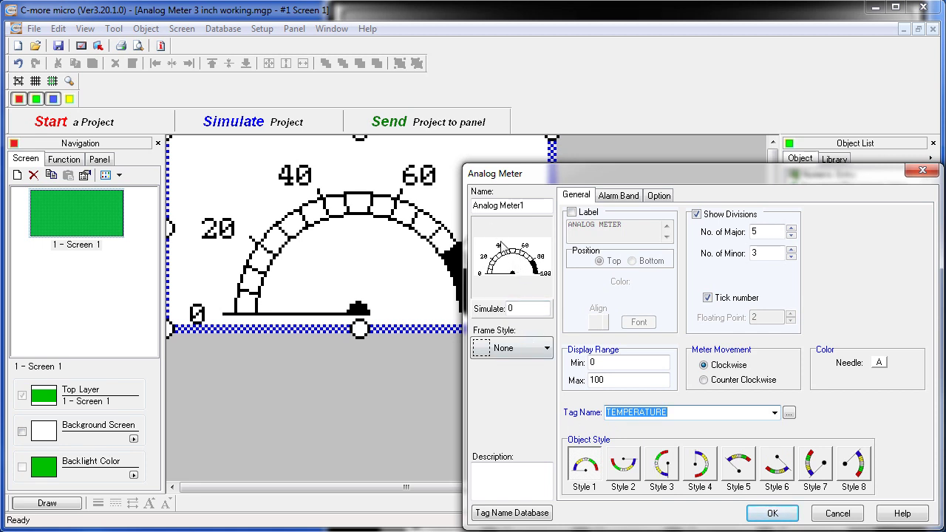
pyautogui.click(514, 307)
pyautogui.write('35')
pyautogui.doubleClick(513, 308)
pyautogui.write('70')
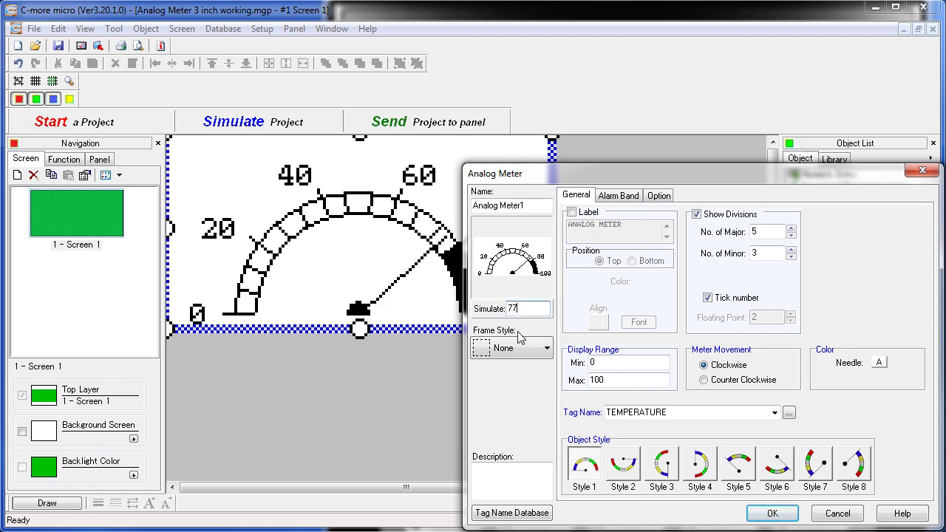
pyautogui.click(771, 512)
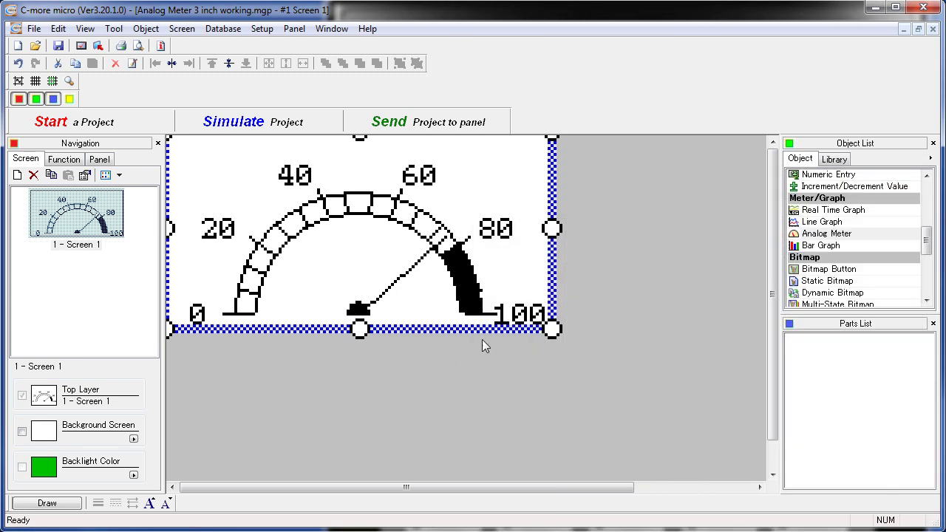
# Run the project simulation and set the TEMPERATURE tag value to 35
pyautogui.click(256, 131)
pyautogui.click(528, 305)
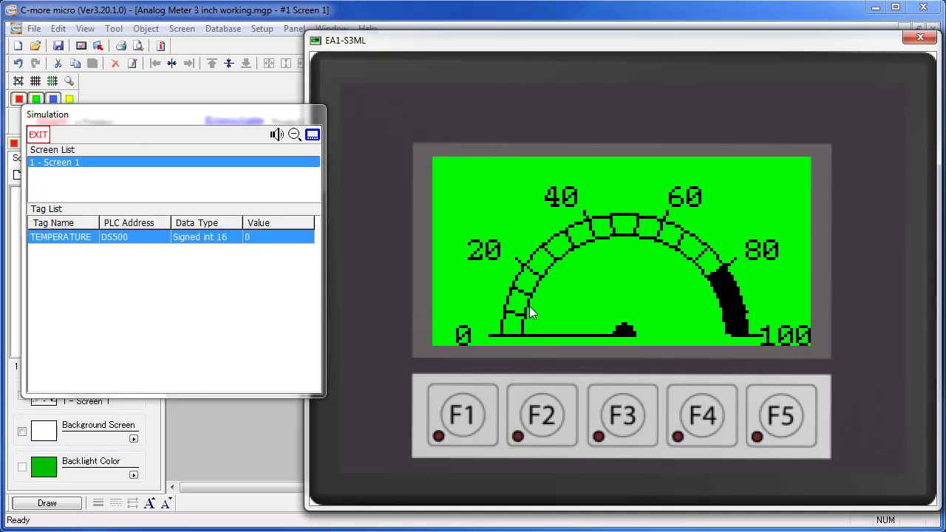
pyautogui.click(274, 238)
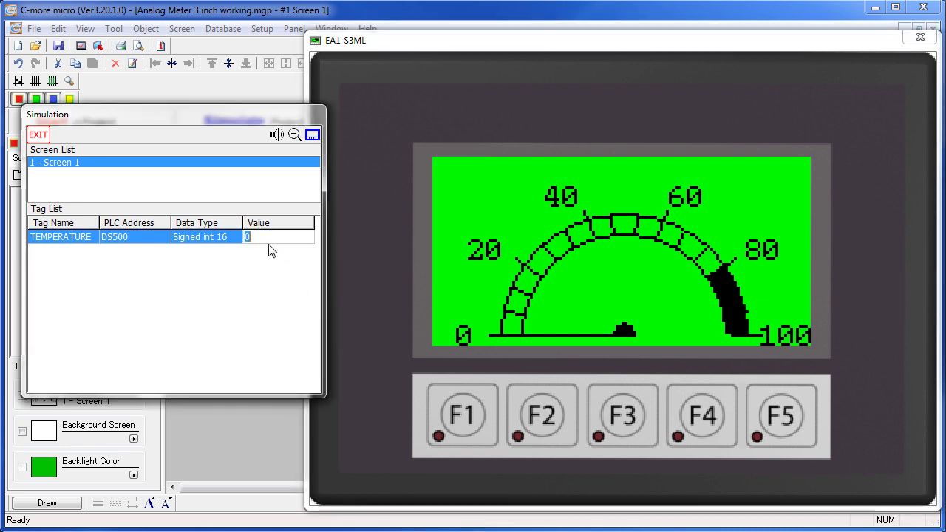
pyautogui.write('35')
pyautogui.press('Return')
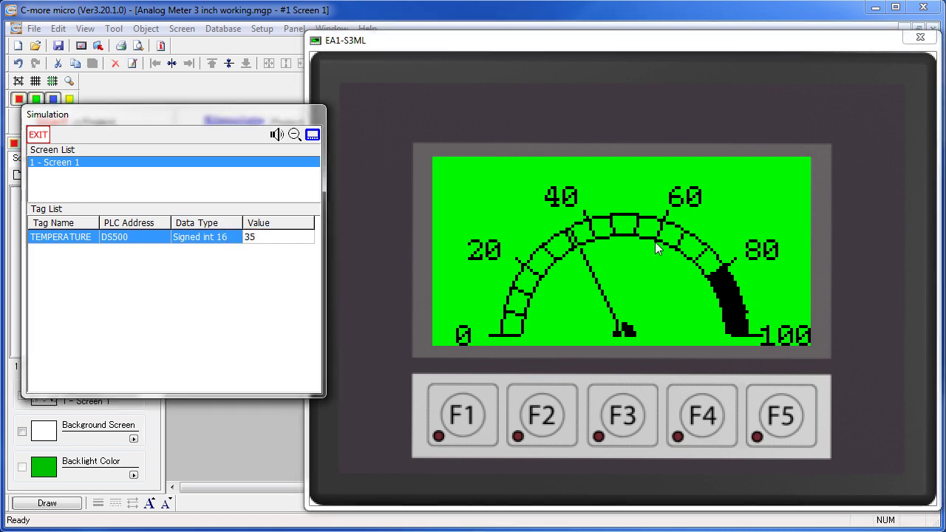
# Change the simulated TEMPERATURE value to 95 and end the simulation
pyautogui.click(269, 236)
pyautogui.moveTo(269, 236); pyautogui.dragTo(236, 236)
pyautogui.write('9')
pyautogui.press('Return')
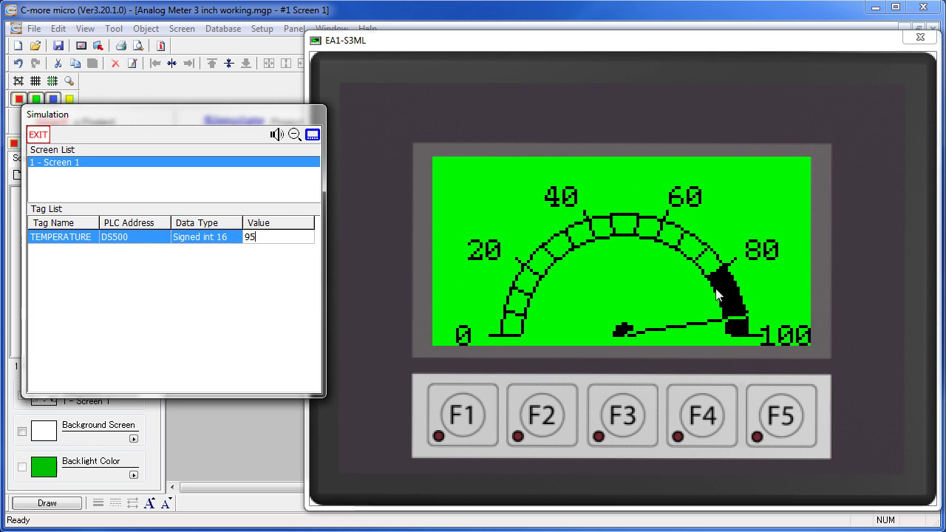
pyautogui.click(242, 439)
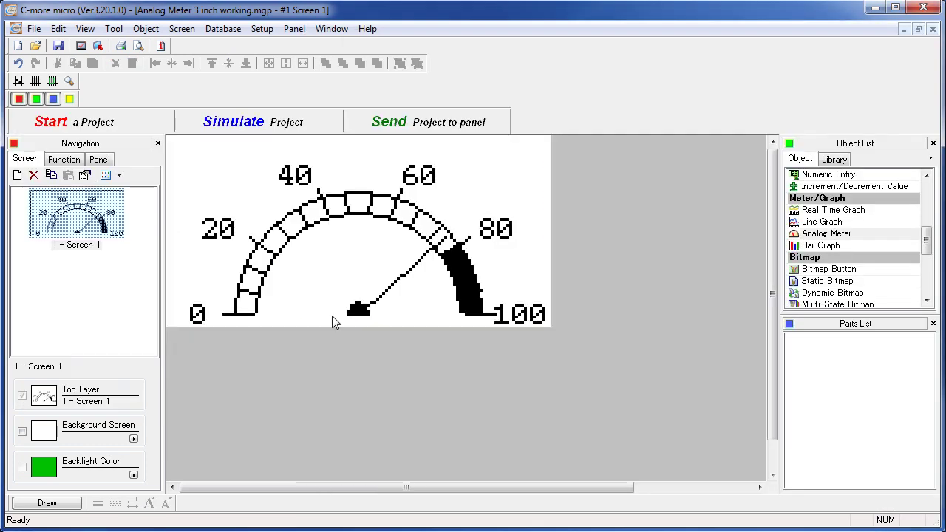
# Edit the meter's alarm band, keeping High High Alarm enabled and setting its static value to 50
pyautogui.doubleClick(354, 265)
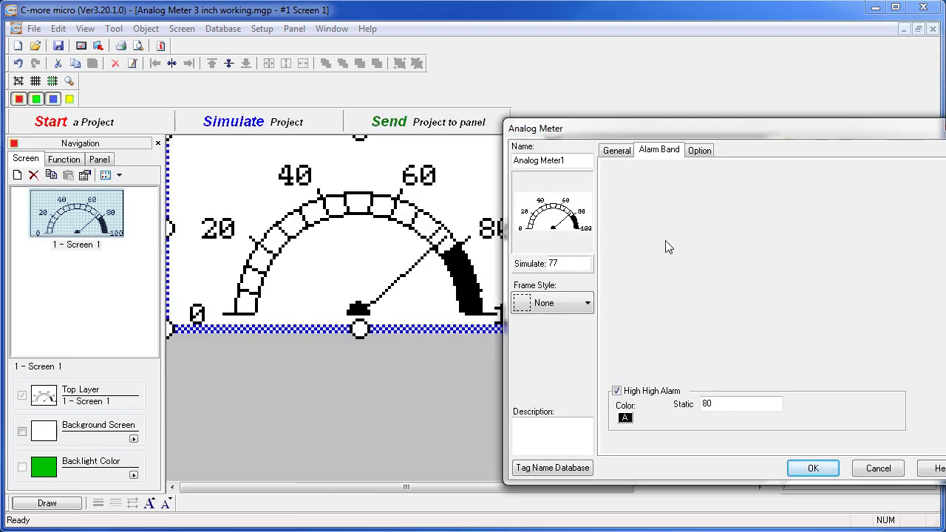
pyautogui.click(616, 391)
pyautogui.click(616, 392)
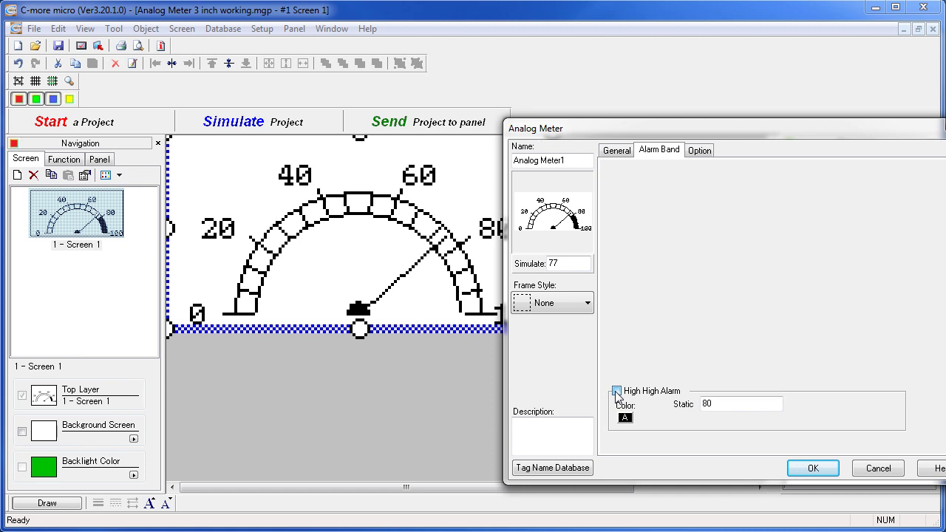
pyautogui.moveTo(710, 400); pyautogui.dragTo(698, 403)
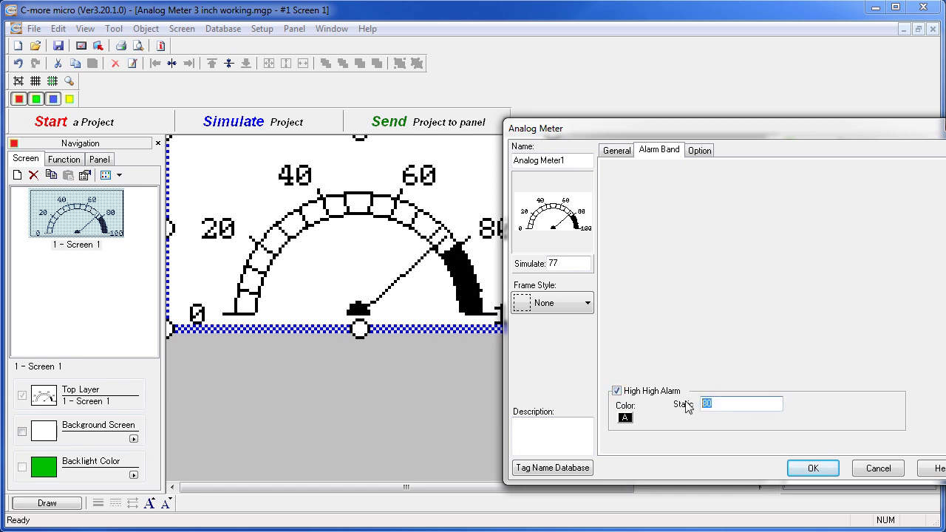
pyautogui.write('5')
pyautogui.click(811, 468)
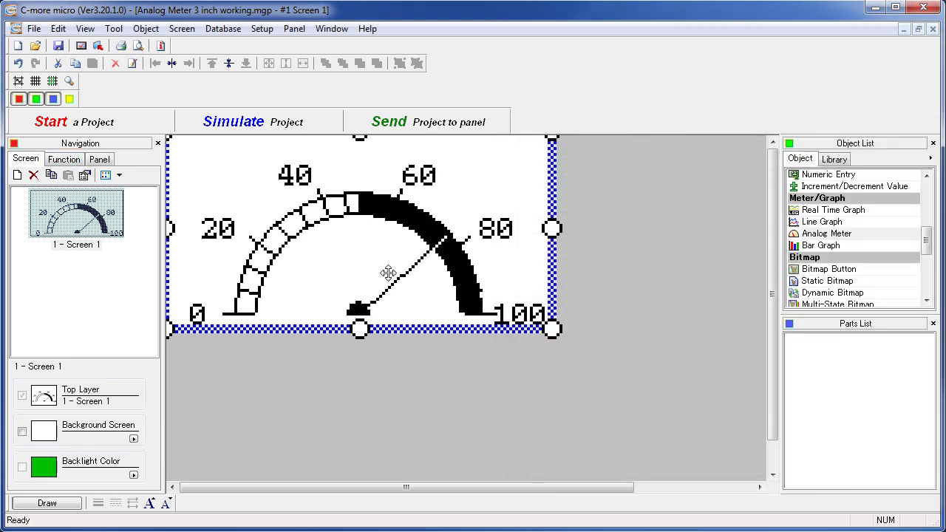
# Change the project's panel type to EA1-T4CL, displaying the screens at their original resolution
pyautogui.click(65, 159)
pyautogui.click(77, 188)
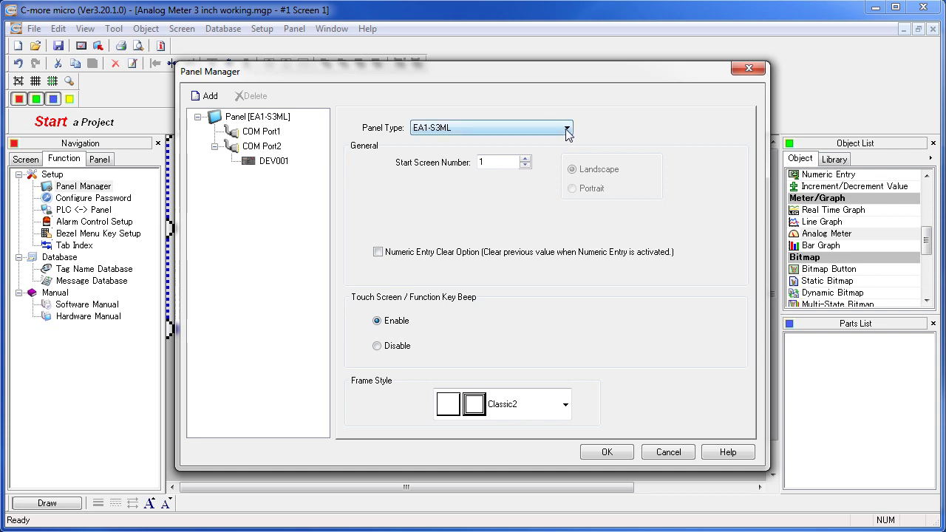
pyautogui.click(567, 130)
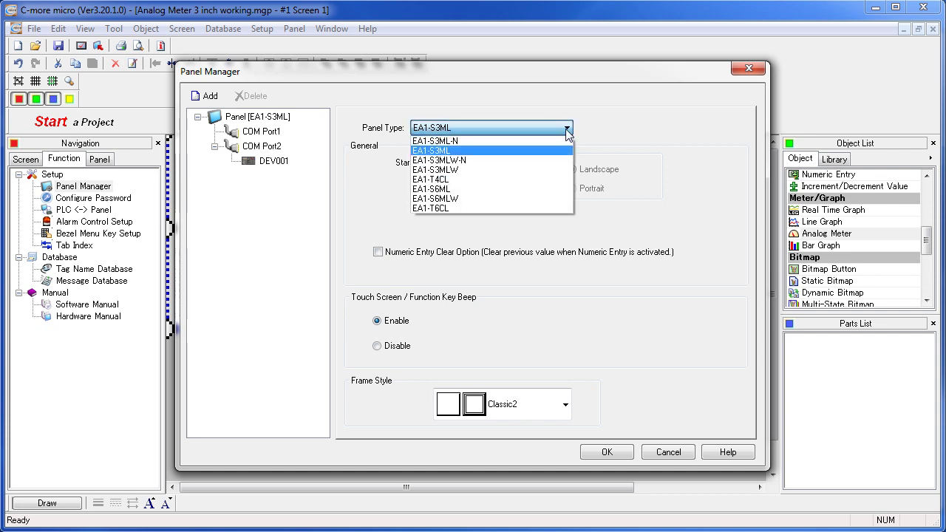
pyautogui.click(451, 182)
pyautogui.click(619, 447)
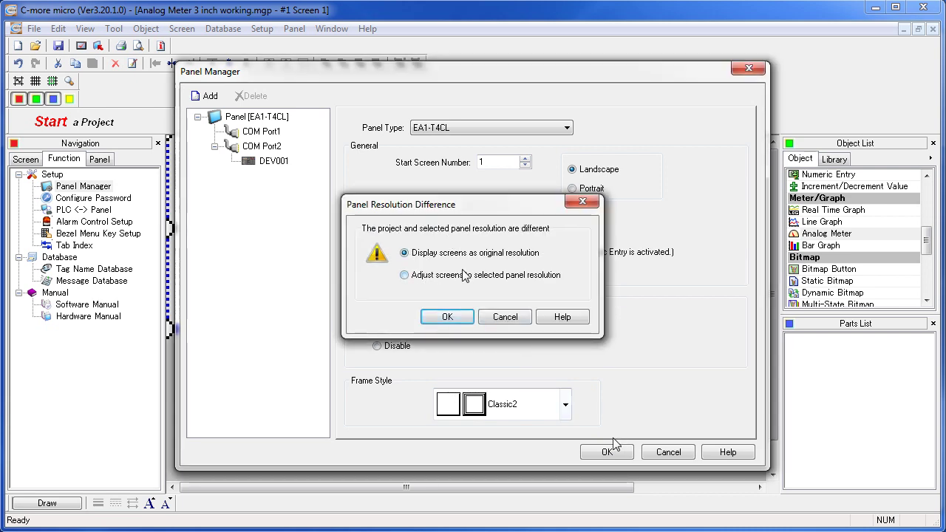
pyautogui.click(445, 317)
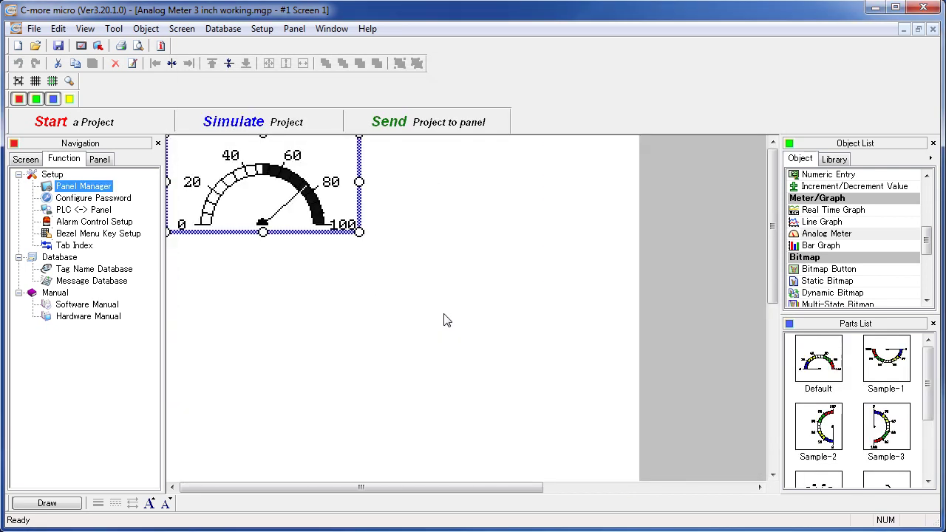
# Open the meter's settings, view the division color choices, and set the needle color to red
pyautogui.click(190, 196)
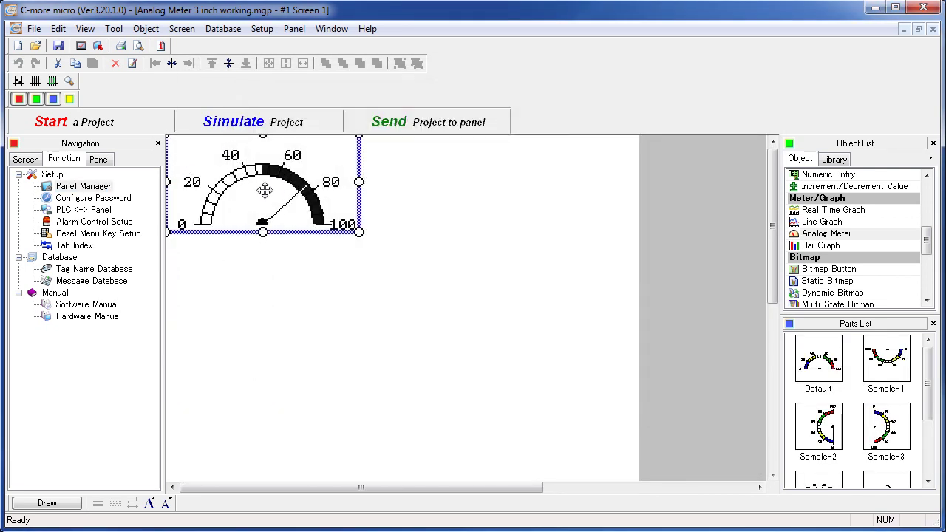
pyautogui.doubleClick(268, 196)
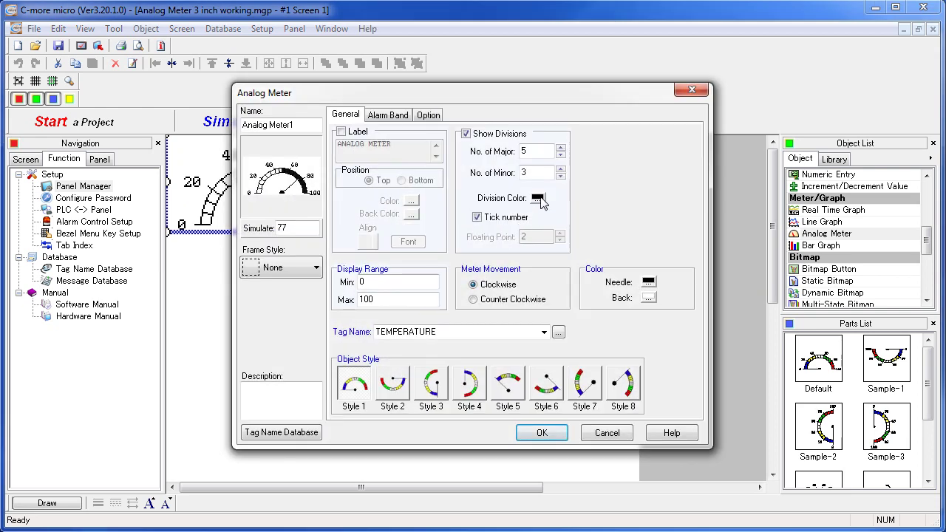
pyautogui.click(537, 199)
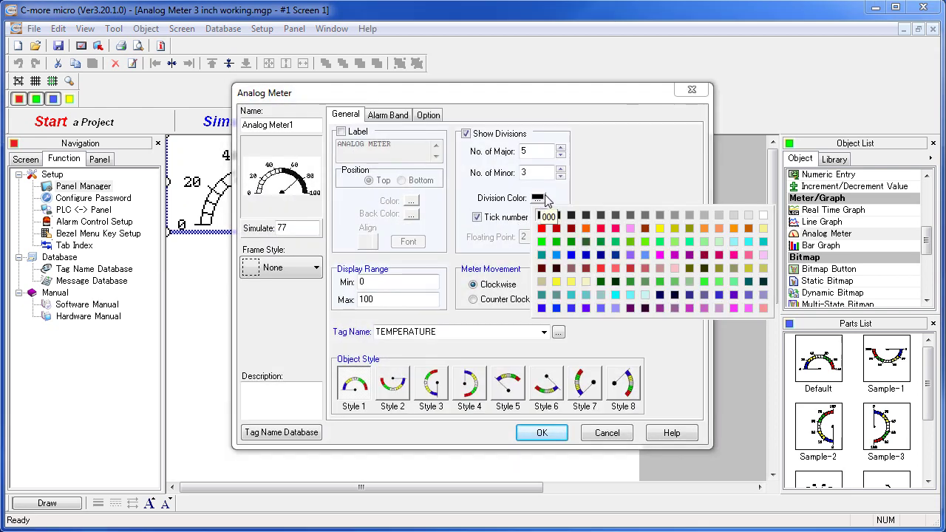
pyautogui.click(617, 184)
pyautogui.click(647, 282)
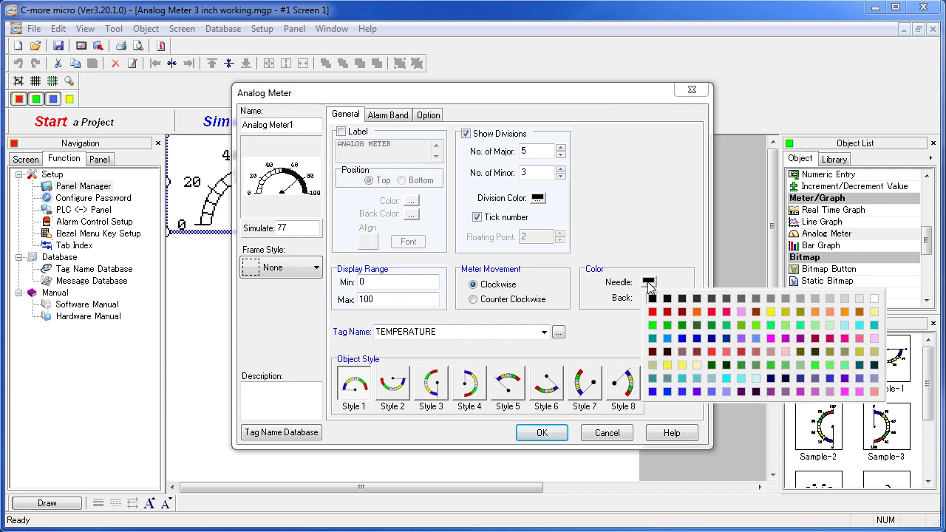
pyautogui.click(652, 311)
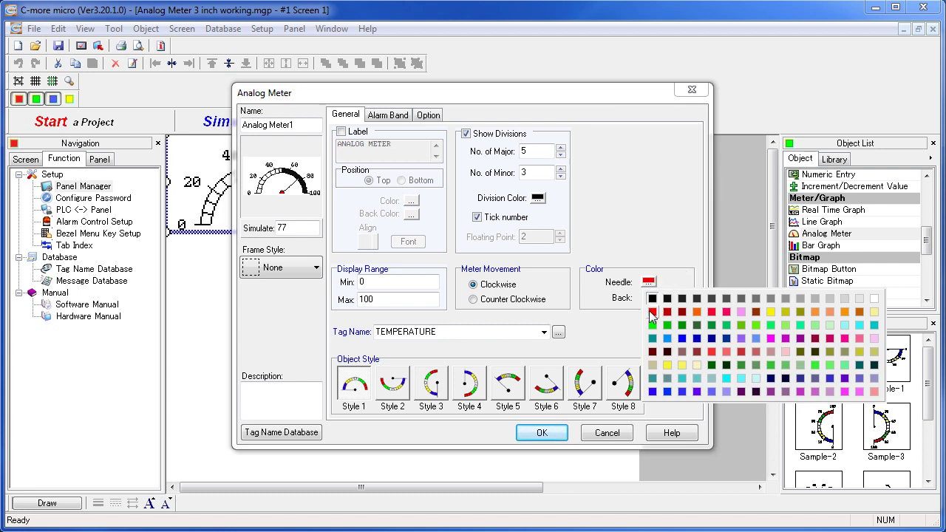
pyautogui.click(619, 331)
# Enable the meter's Low Low, Low and High alarm bands, moving the dialog clear of the meter
pyautogui.click(388, 115)
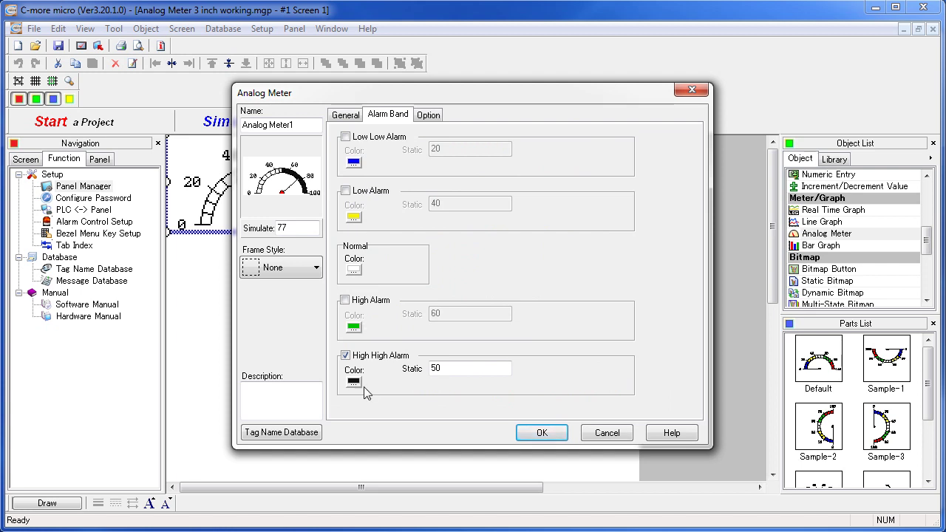
pyautogui.click(344, 137)
pyautogui.click(345, 192)
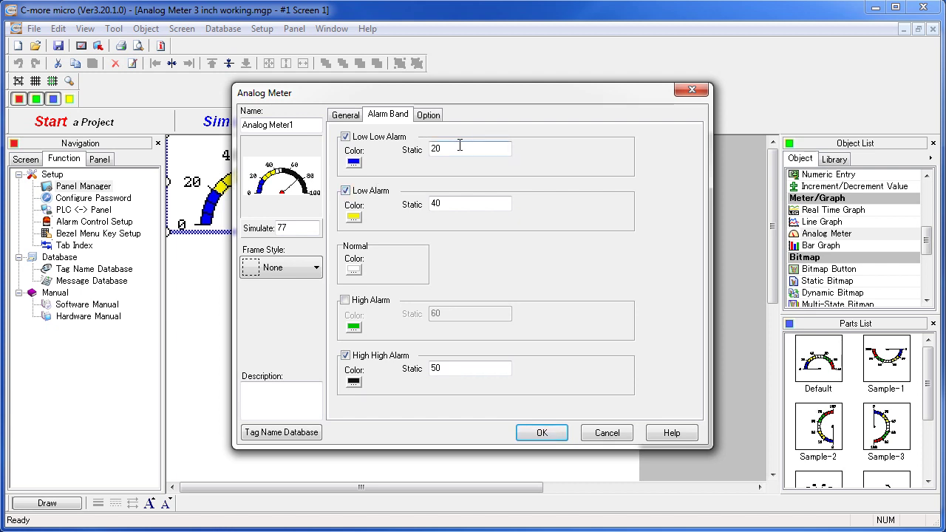
pyautogui.moveTo(438, 96); pyautogui.dragTo(633, 107)
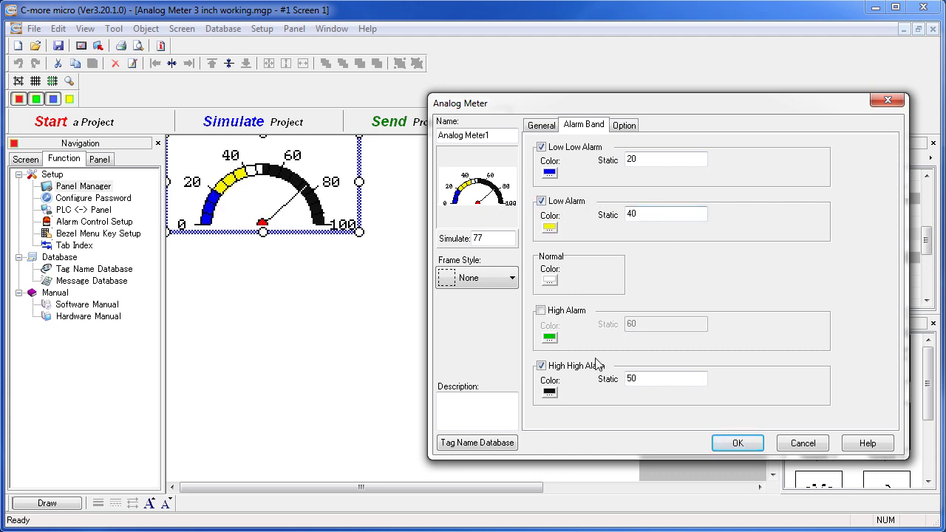
pyautogui.click(540, 311)
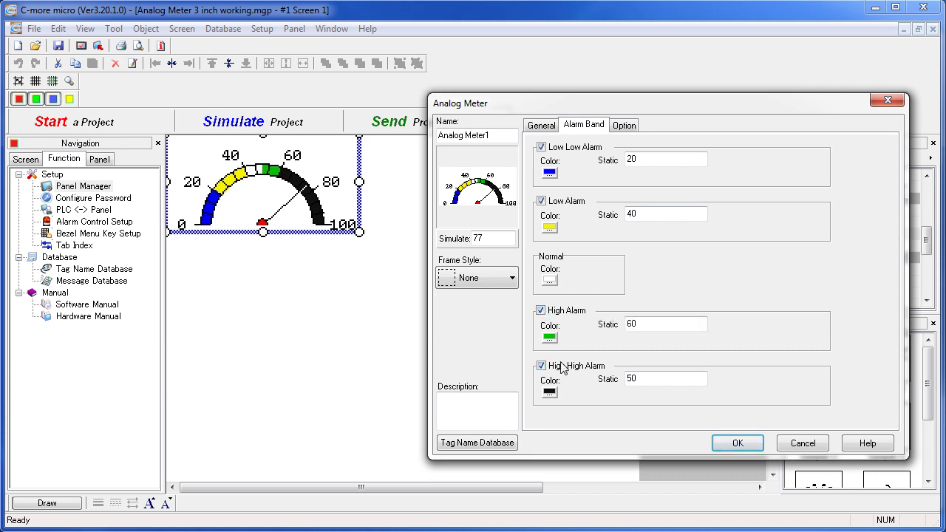
# Set the meter's High High Alarm static value to 80 and its band color to red, and apply the settings
pyautogui.moveTo(654, 379); pyautogui.dragTo(617, 379)
pyautogui.click(546, 125)
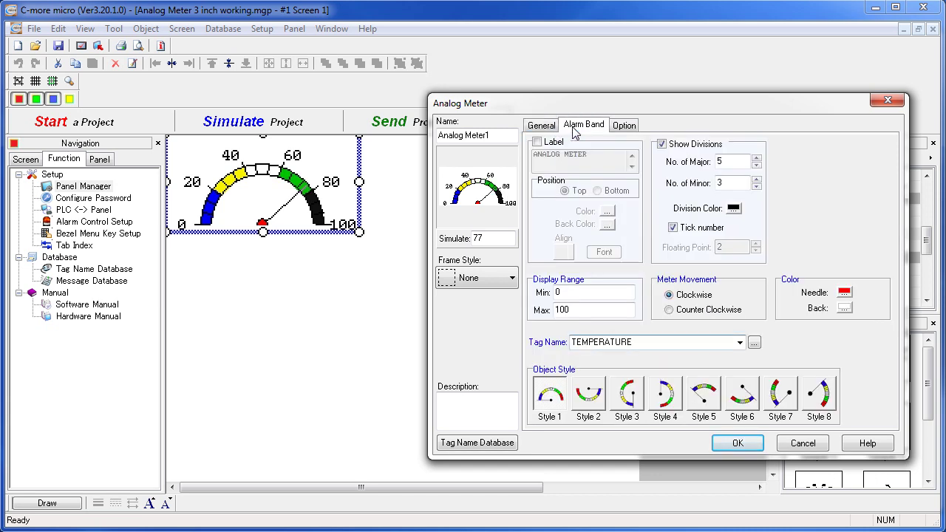
pyautogui.click(575, 131)
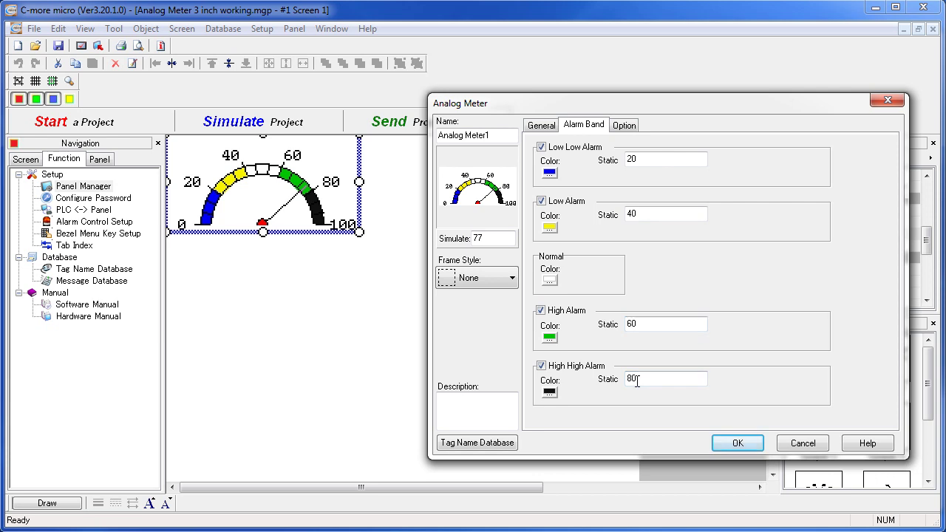
pyautogui.click(549, 394)
pyautogui.click(553, 421)
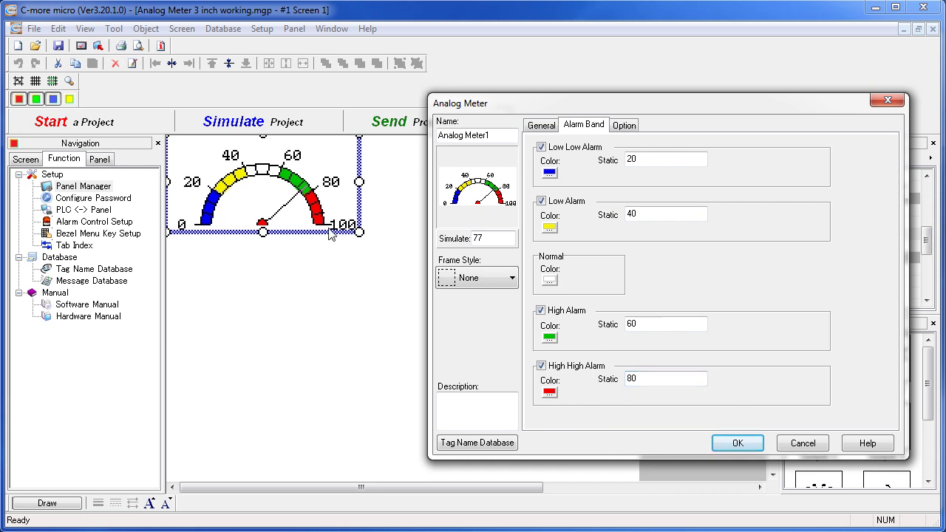
pyautogui.click(737, 443)
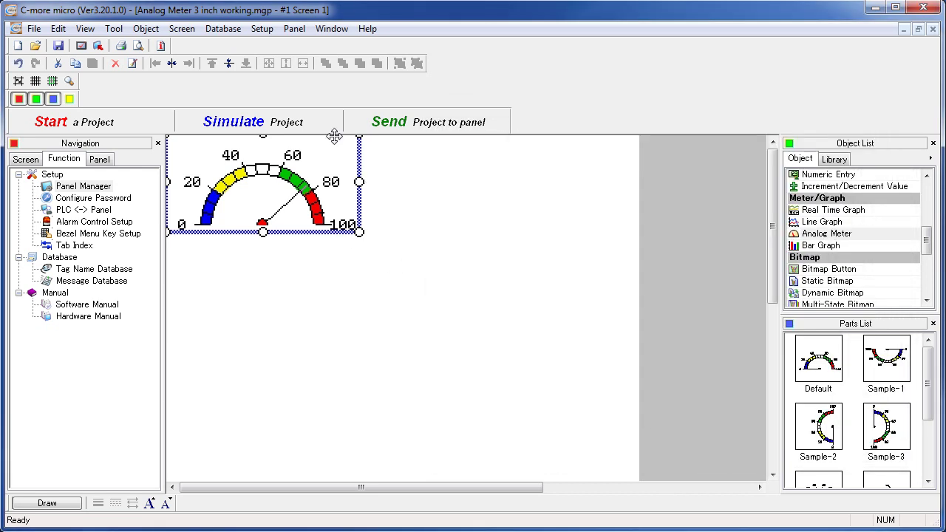
# Simulate the project and set the TEMPERATURE tag's value to 50 to test the needle
pyautogui.click(299, 126)
pyautogui.click(526, 309)
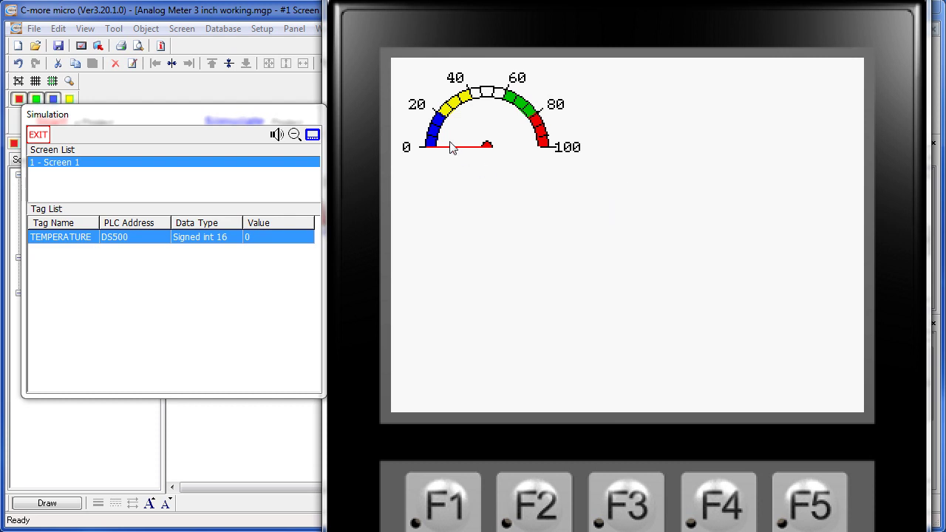
pyautogui.click(228, 235)
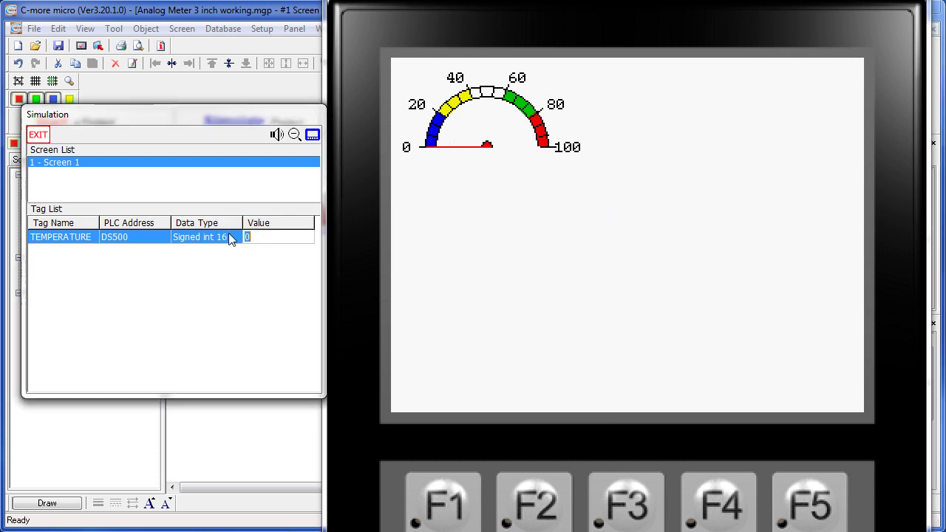
pyautogui.write('50')
pyautogui.press('Return')
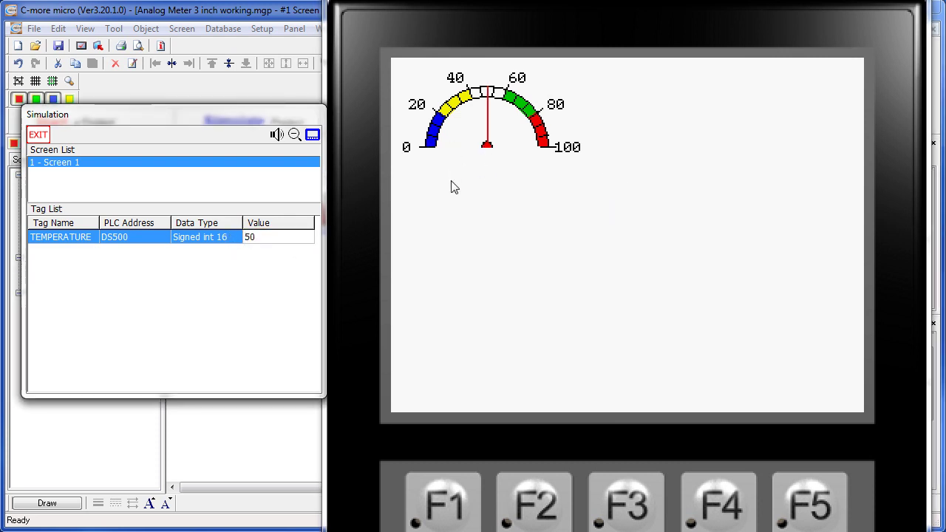